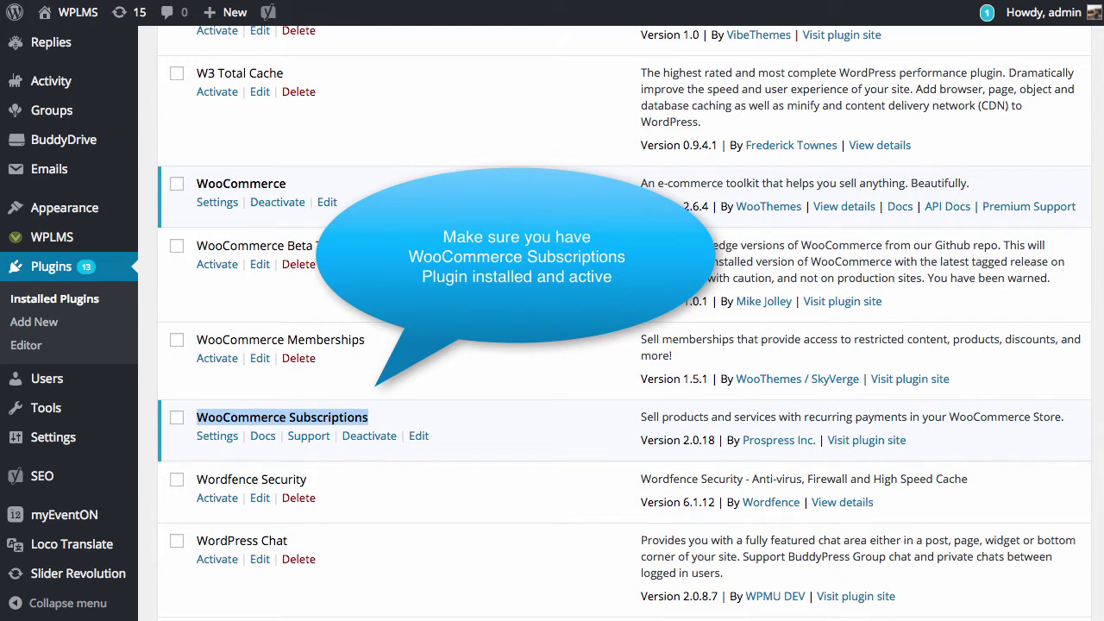
# Scroll the plugins list and highlight the WPLMS WooCommerce Subscription Integration plugin name.
pyautogui.scroll(-3, 616, 284)
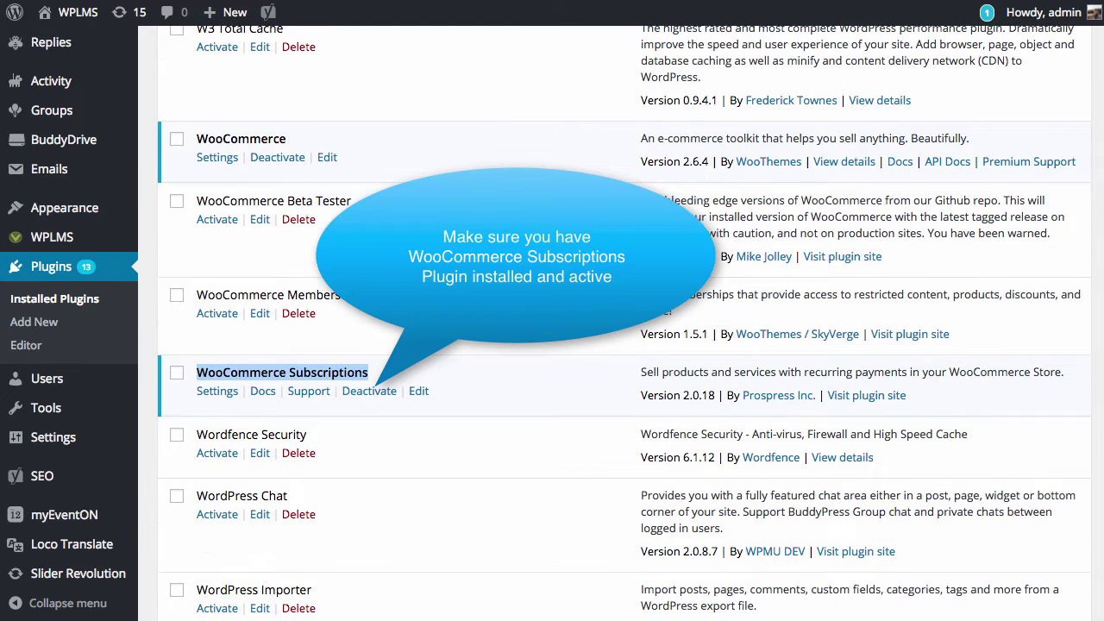
pyautogui.scroll(-15, 615, 285)
pyautogui.scroll(-10, 616, 284)
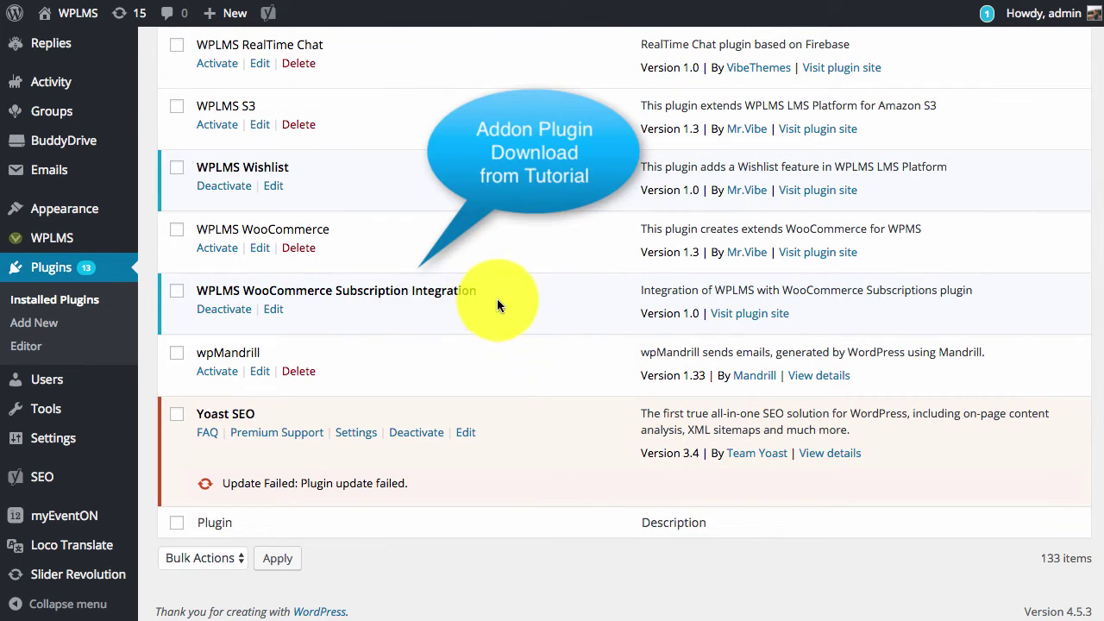
pyautogui.moveTo(478, 290); pyautogui.dragTo(195, 290)
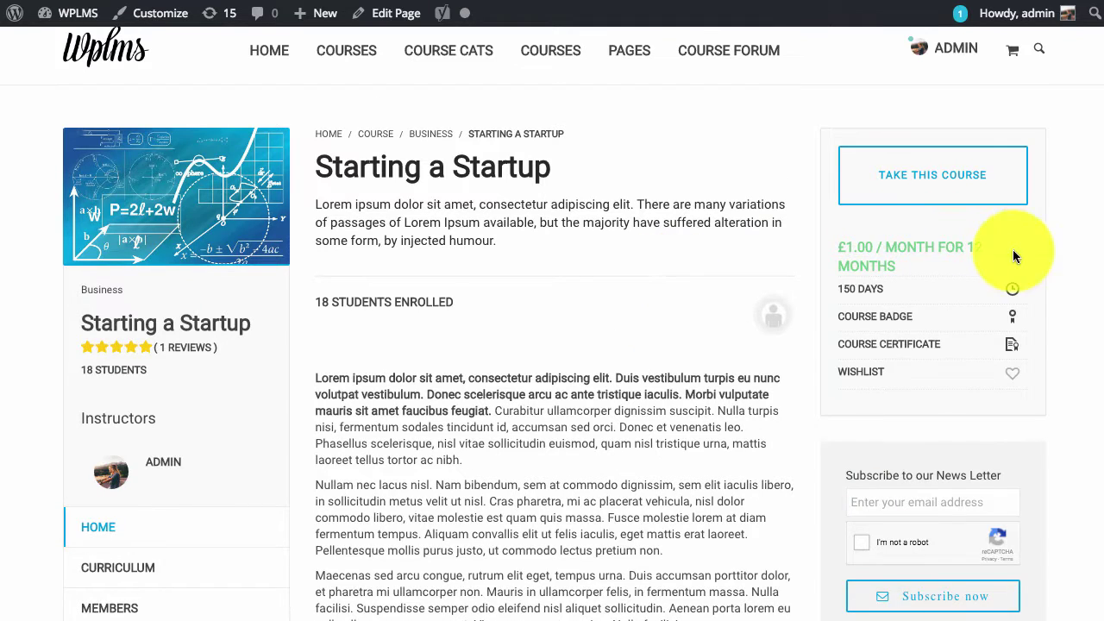
# Buy the Starting a Startup course, placing subscription order 2604 at checkout.
pyautogui.scroll(-1, 992, 255)
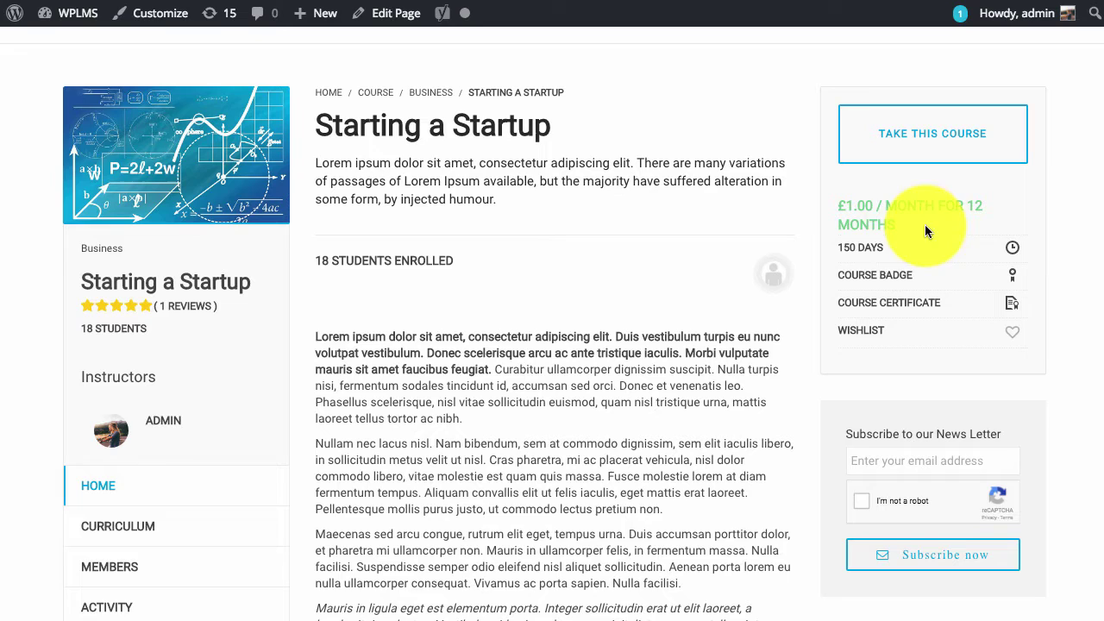
pyautogui.click(888, 123)
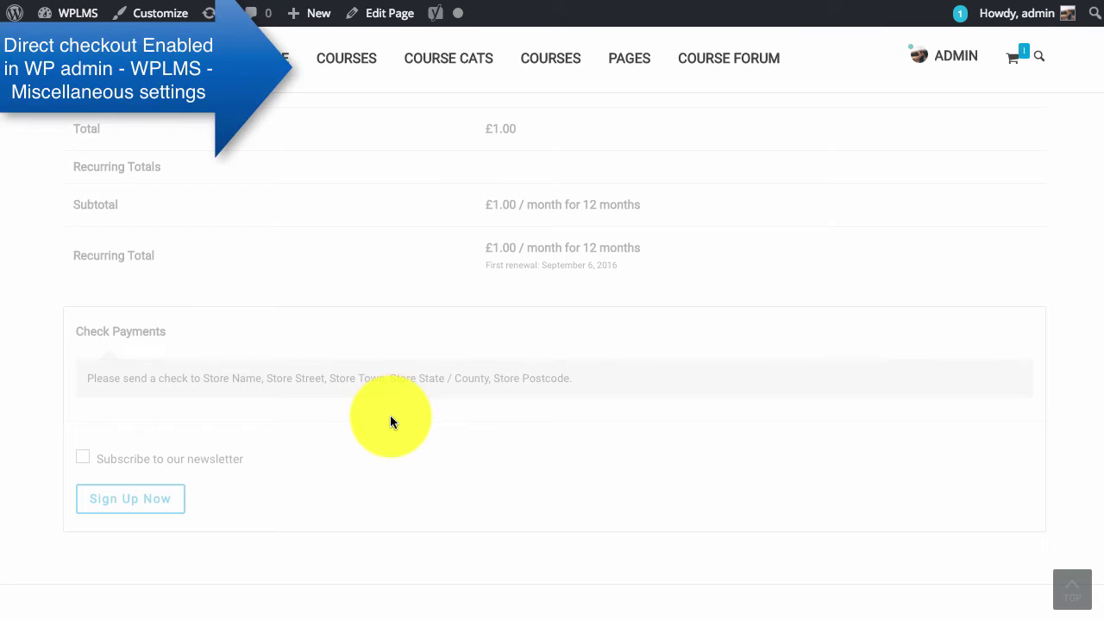
pyautogui.click(151, 507)
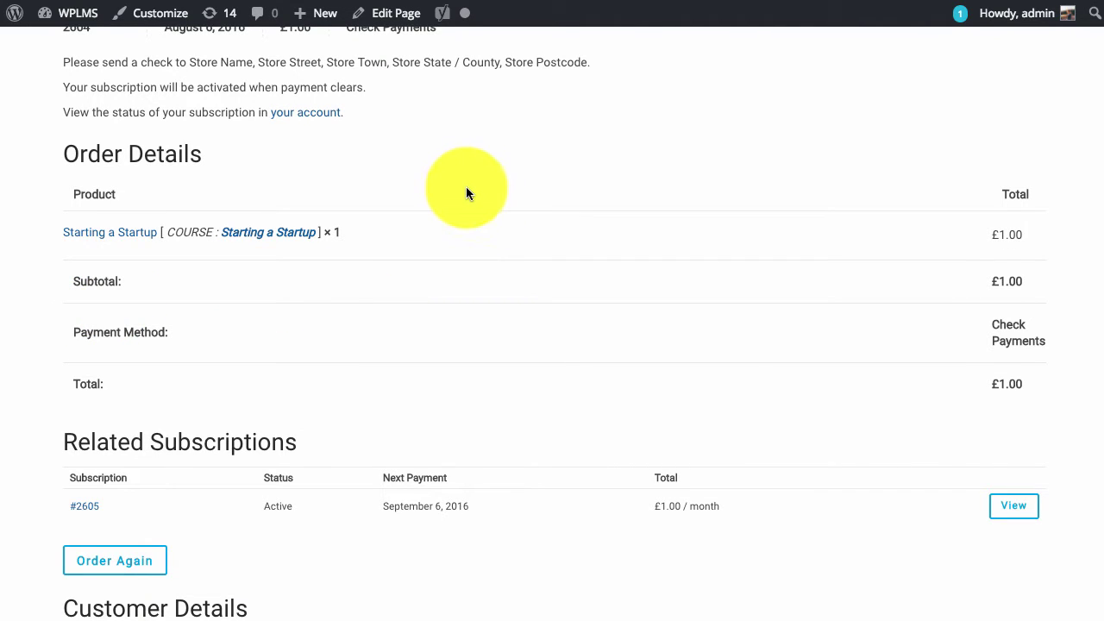
pyautogui.scroll(3, 479, 194)
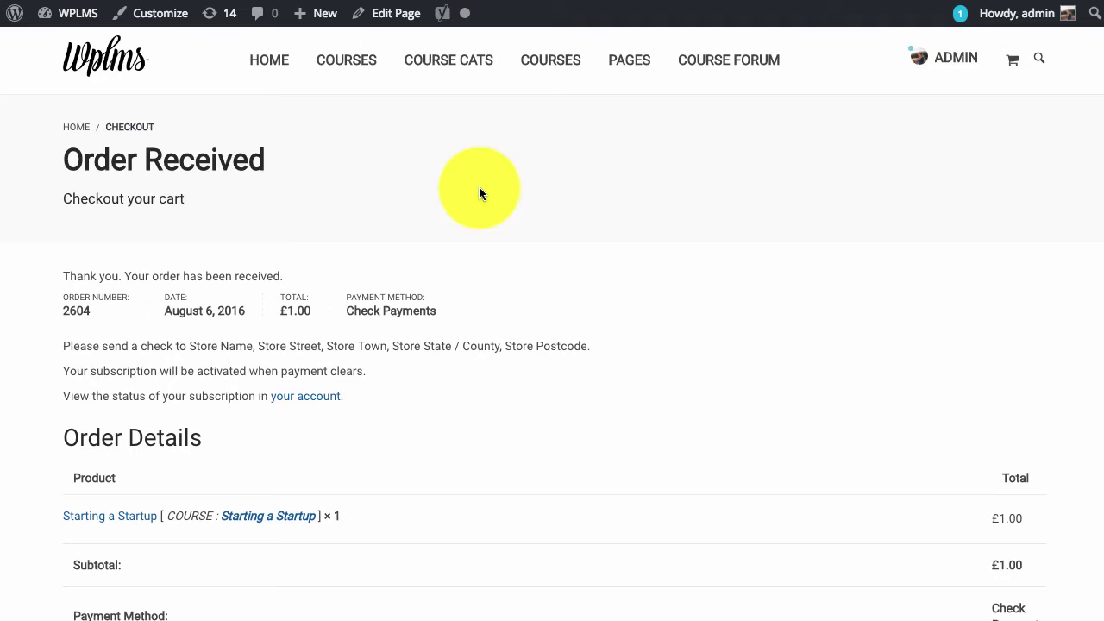
pyautogui.scroll(-2, 480, 193)
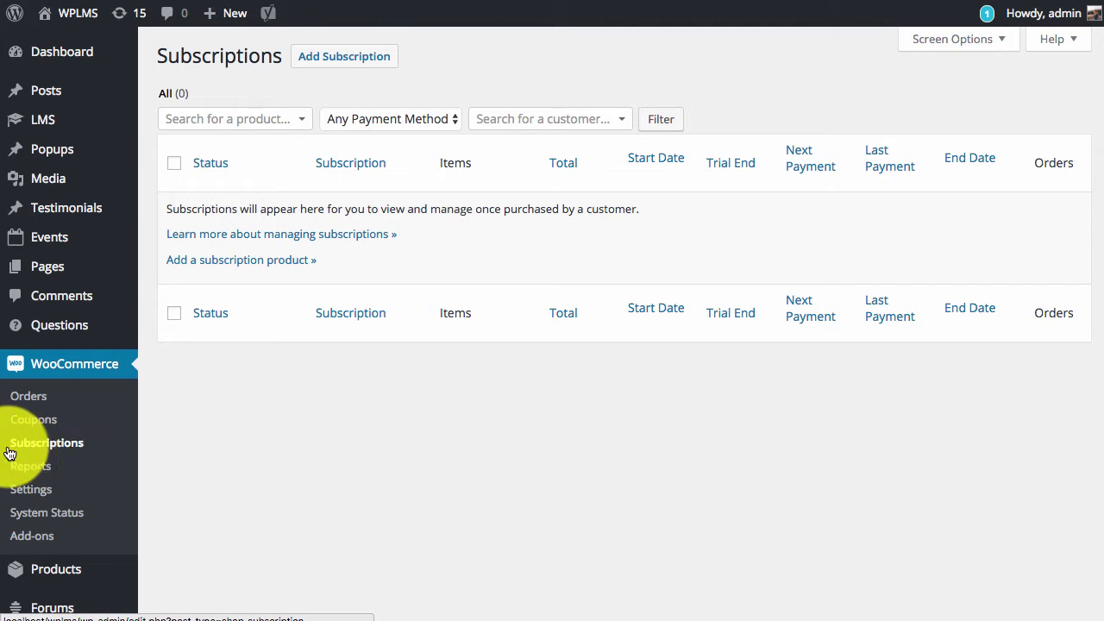
# Reload the Subscriptions list and suspend the active Starting a Startup subscription #2605.
pyautogui.rightClick(306, 388)
pyautogui.click(365, 439)
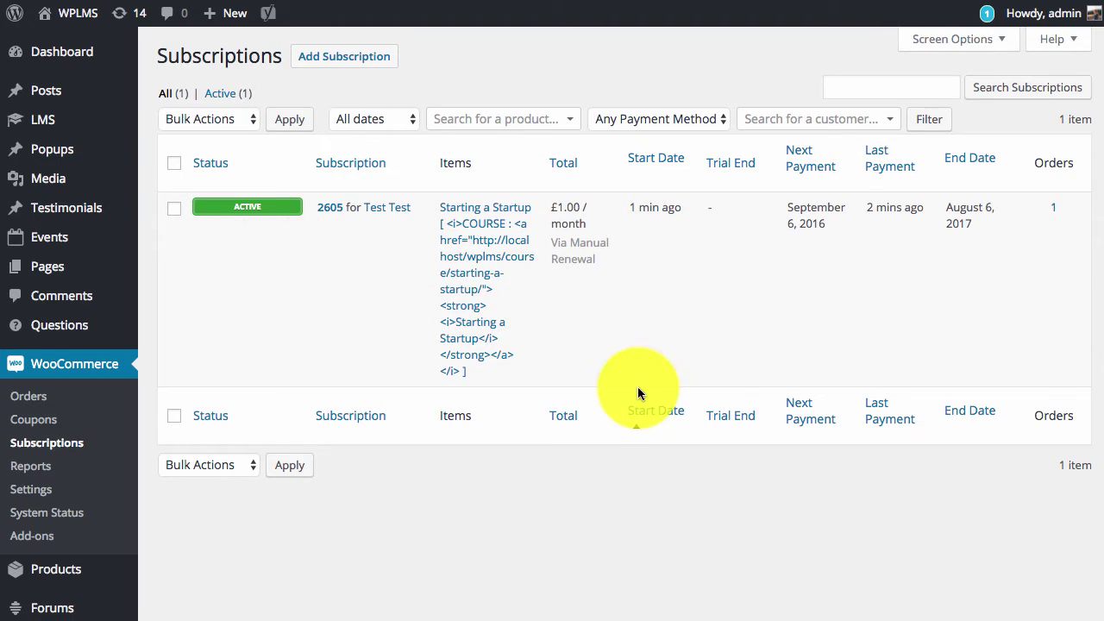
pyautogui.moveTo(247, 216)
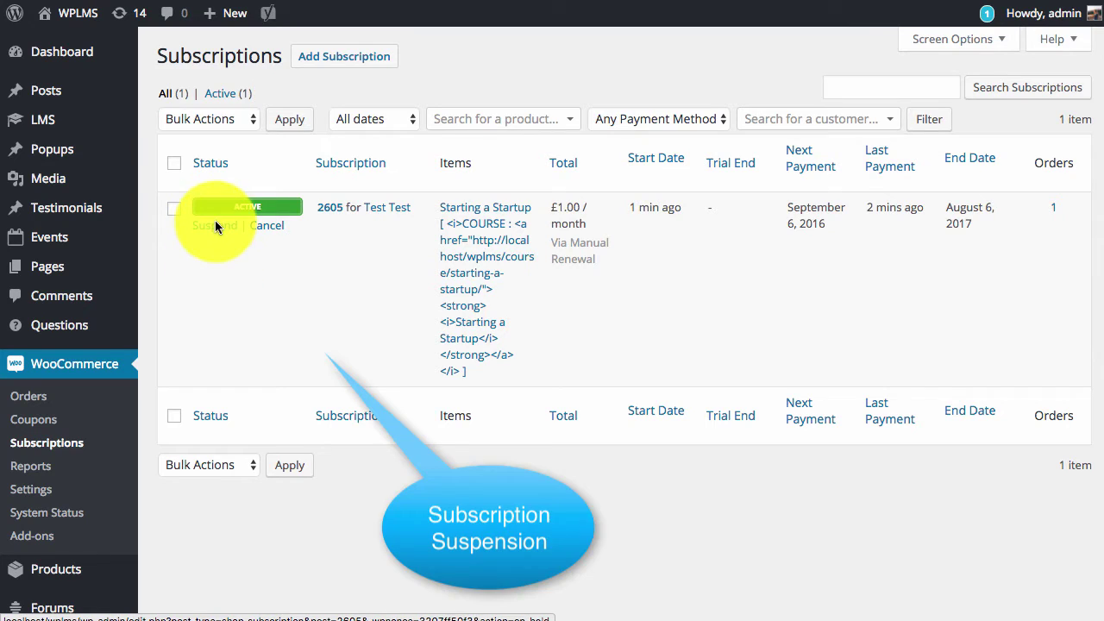
pyautogui.click(217, 227)
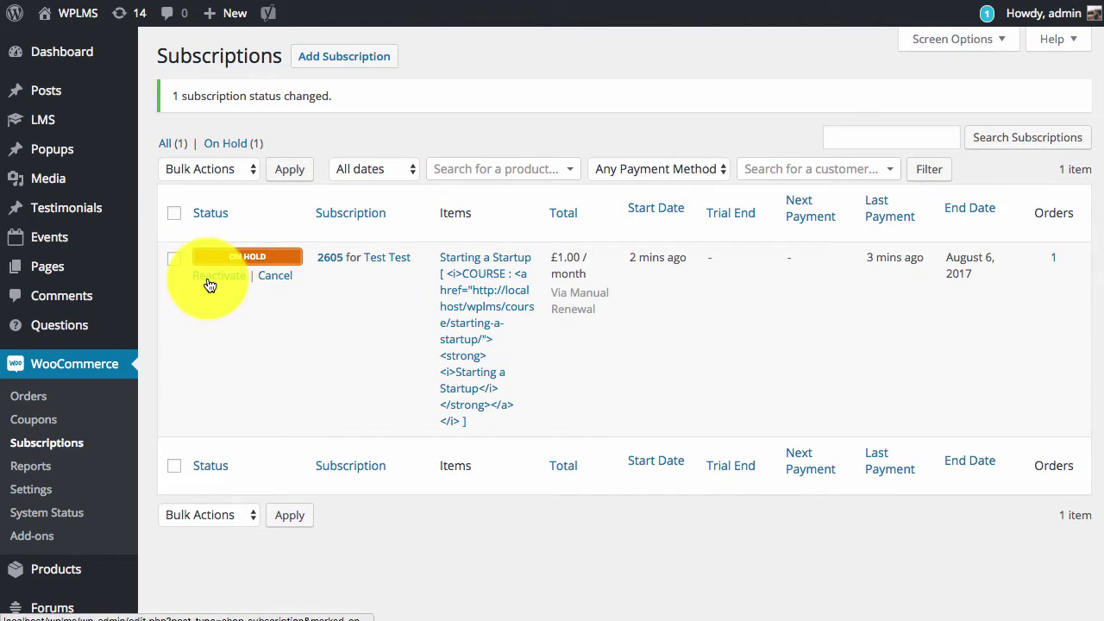
# Reactivate on-hold subscription 2605, then highlight the course title on the course page.
pyautogui.click(216, 276)
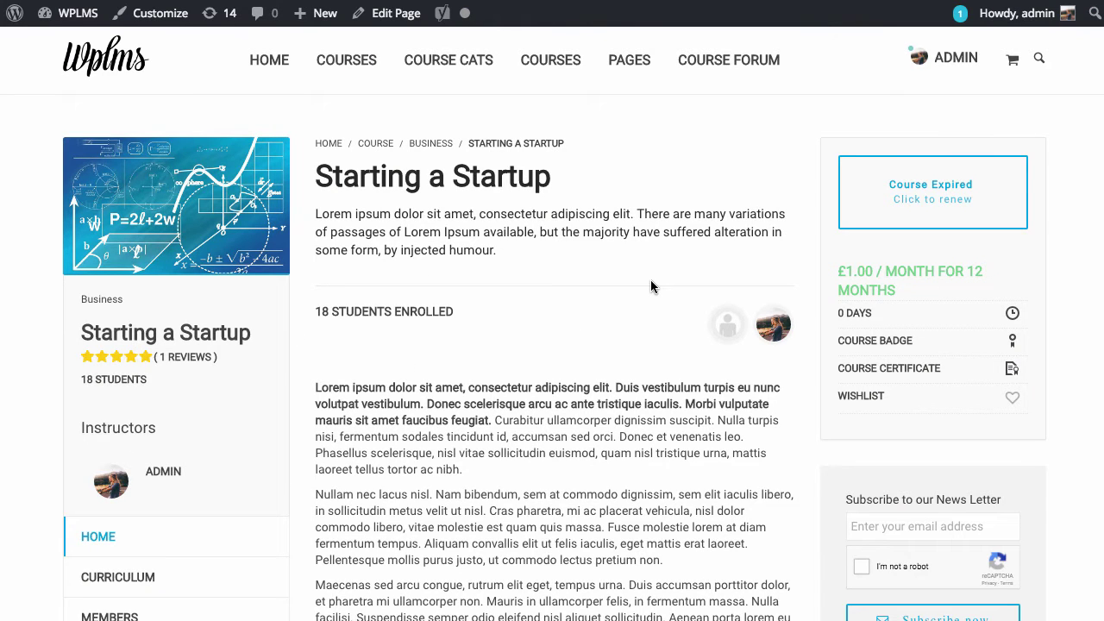
pyautogui.moveTo(378, 177); pyautogui.dragTo(534, 177)
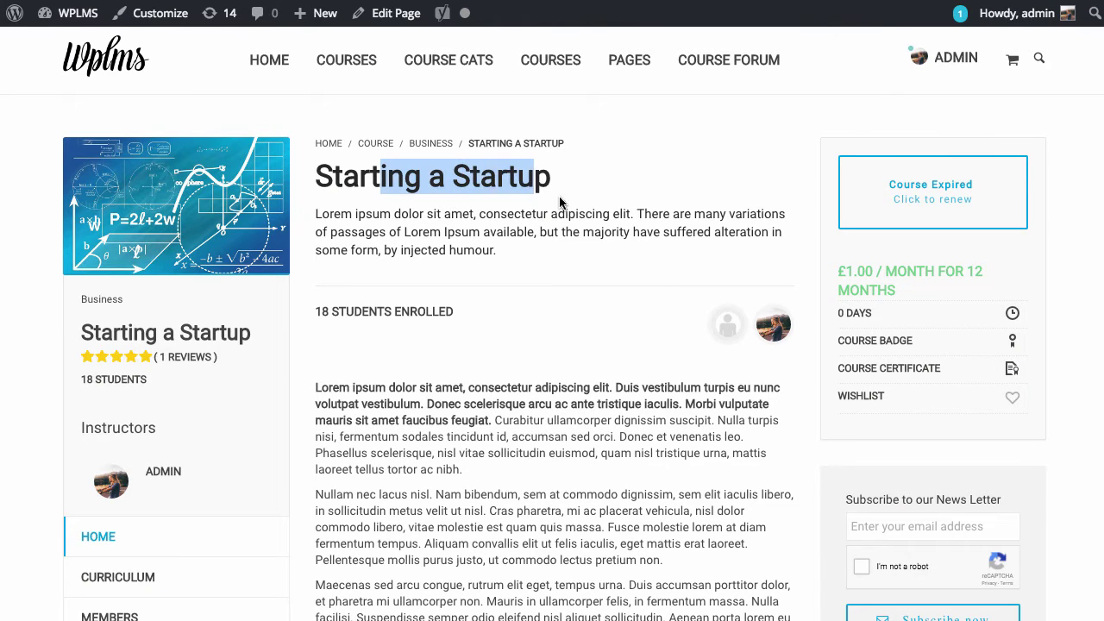
pyautogui.click(595, 186)
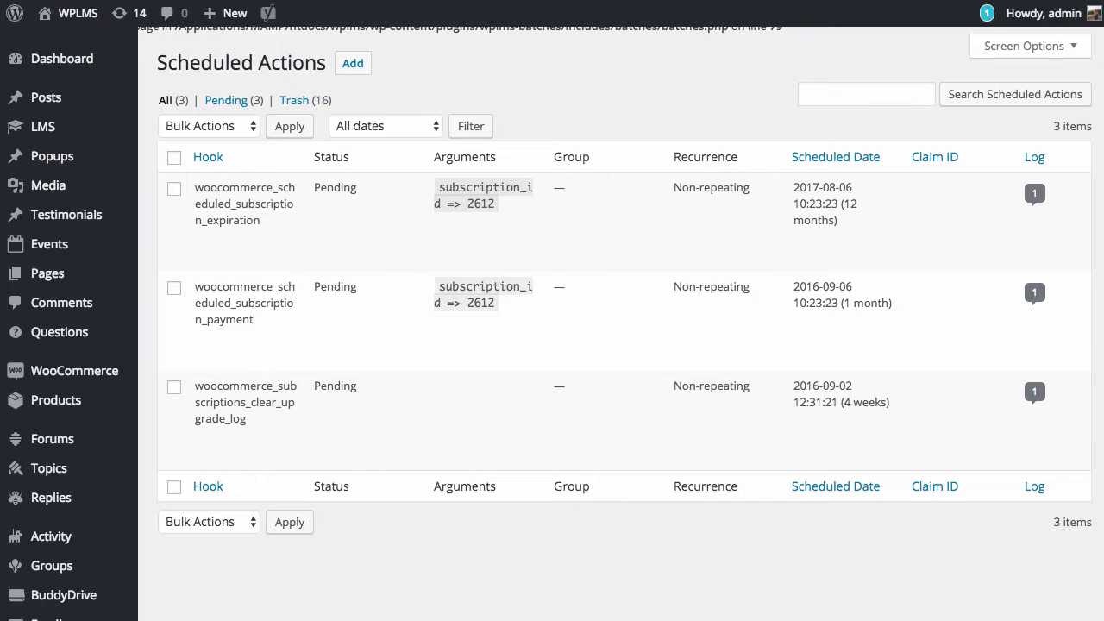
pyautogui.moveTo(239, 418)
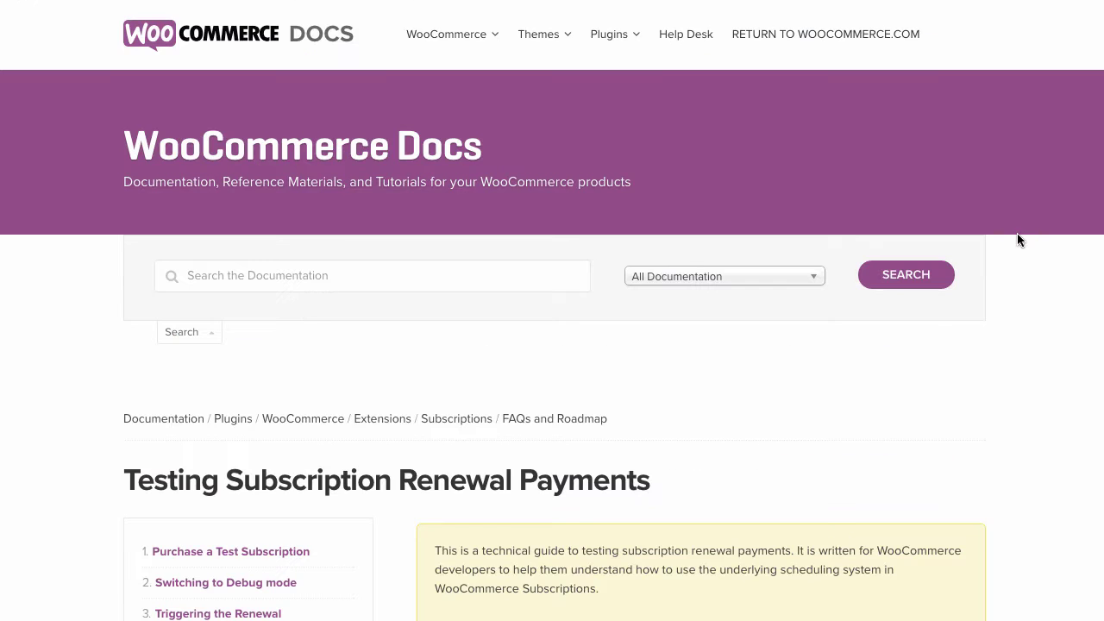
# Scroll the WooCommerce docs to the Testing Subscription Renewal Payments article title.
pyautogui.scroll(-1, 1014, 237)
pyautogui.scroll(-3, 862, 250)
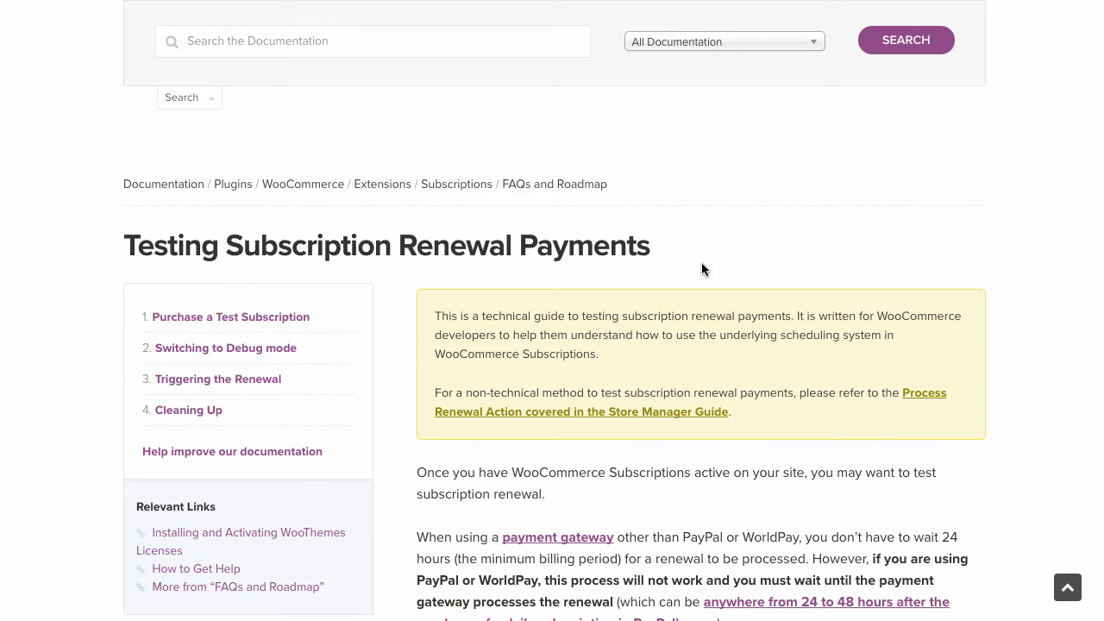
pyautogui.moveTo(277, 245); pyautogui.dragTo(729, 249)
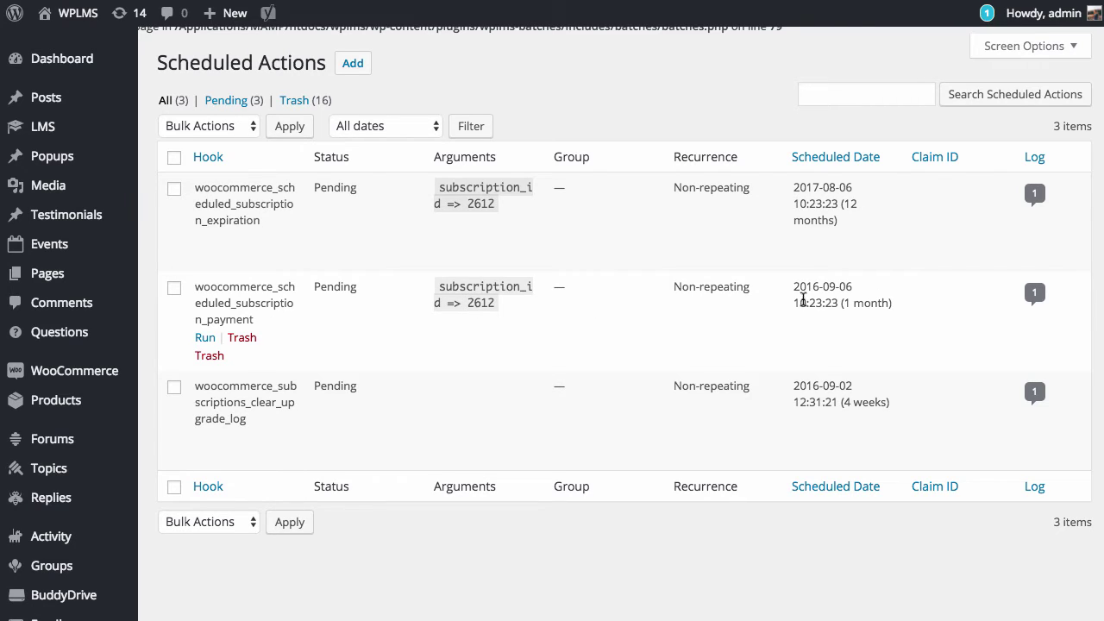
# Run subscription 2612's scheduled payment action and highlight its success notice.
pyautogui.moveTo(792, 285); pyautogui.dragTo(839, 303)
pyautogui.click(833, 329)
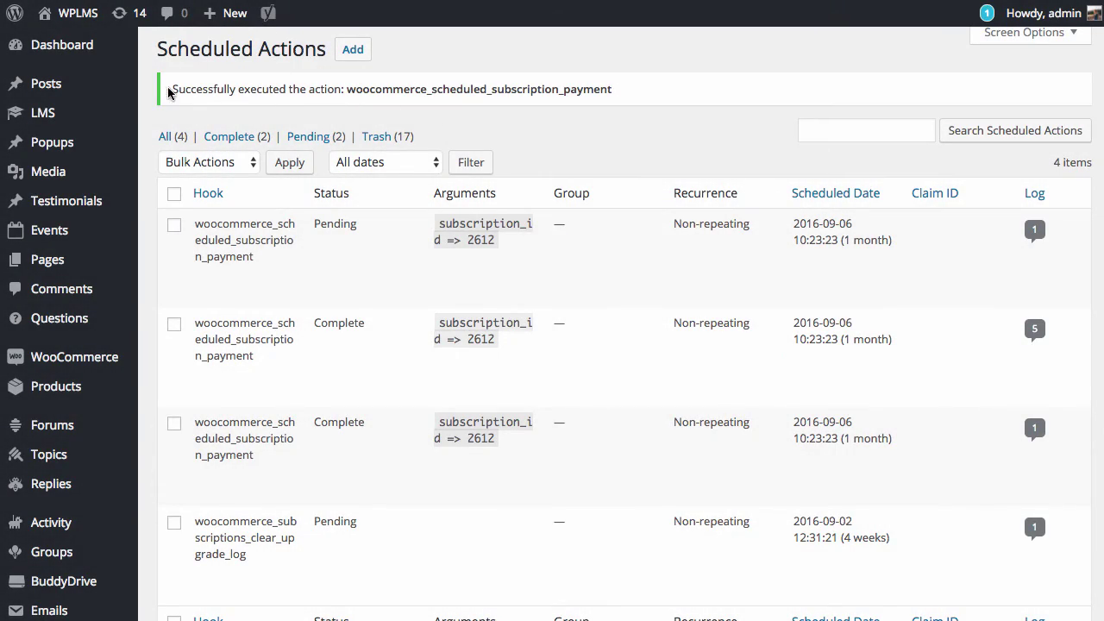
pyautogui.moveTo(177, 89); pyautogui.dragTo(286, 89)
pyautogui.moveTo(393, 88); pyautogui.dragTo(668, 89)
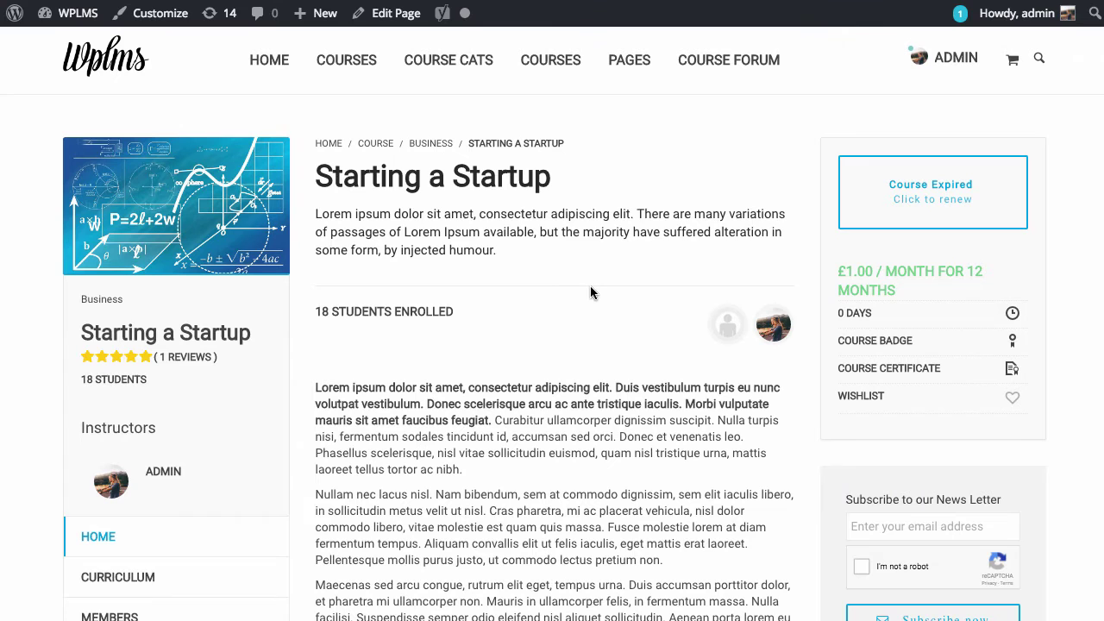
# Reload the Starting a Startup course page and highlight its 29 days remaining.
pyautogui.rightClick(634, 228)
pyautogui.rightClick(607, 263)
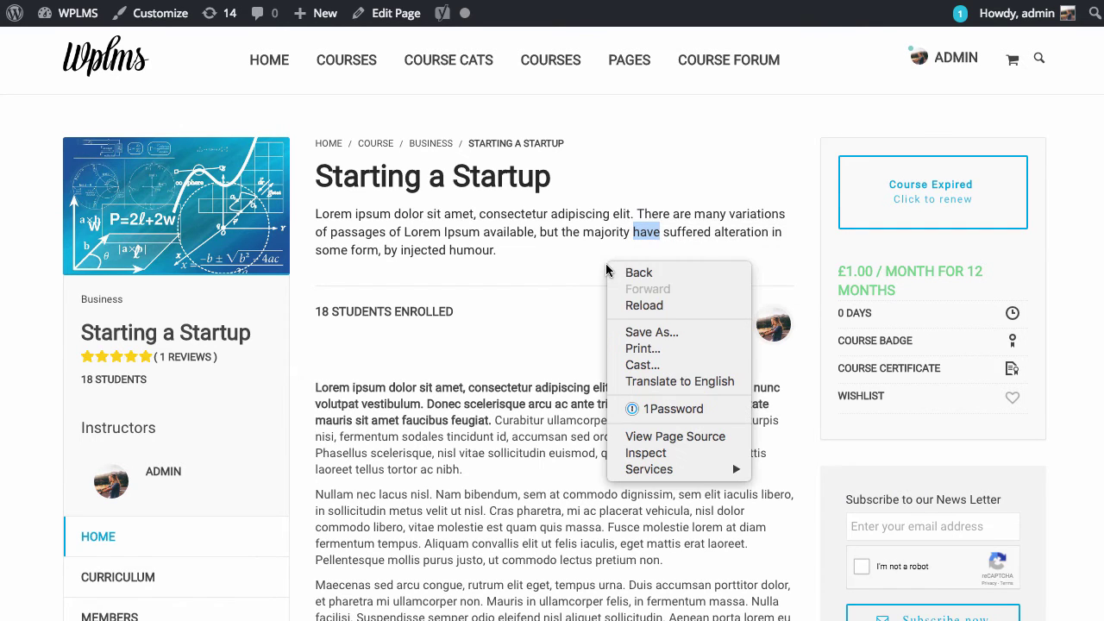
pyautogui.click(644, 305)
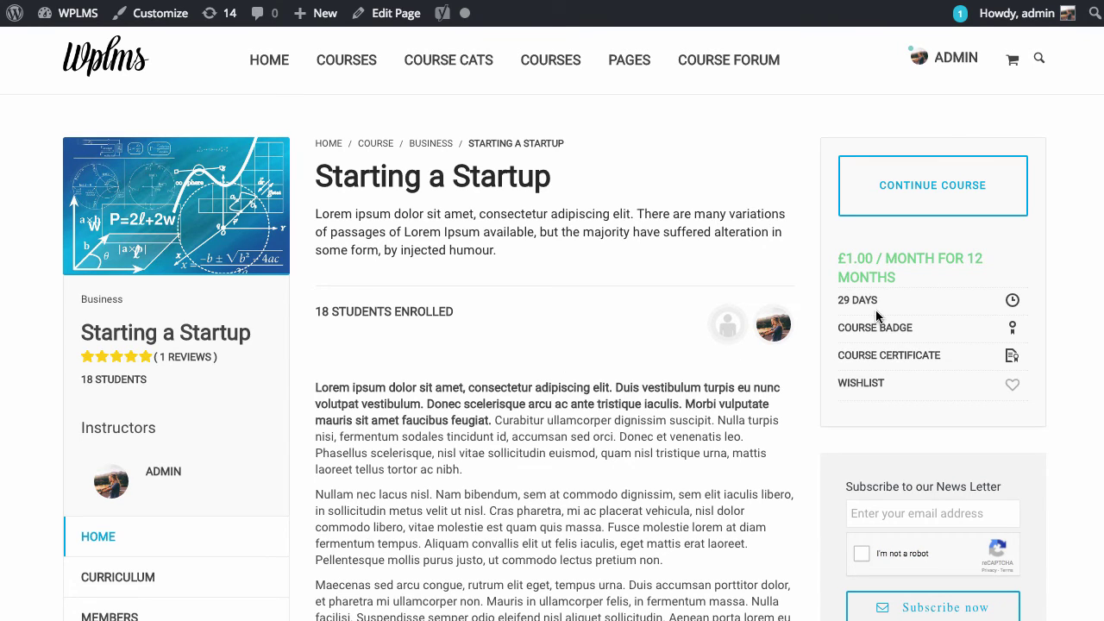
pyautogui.moveTo(836, 300); pyautogui.dragTo(895, 303)
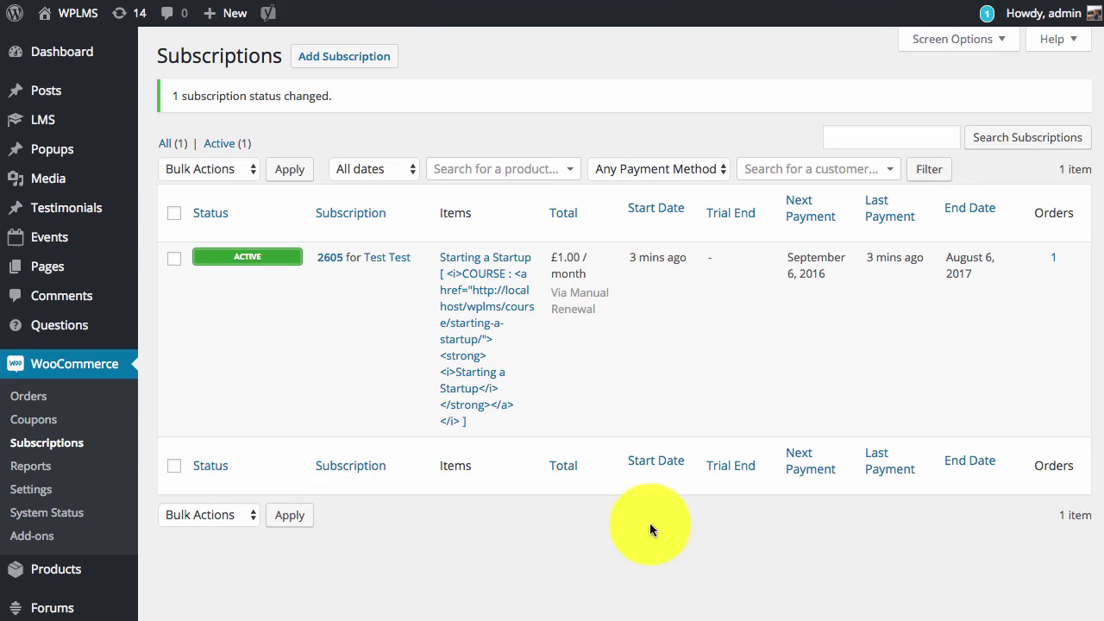
pyautogui.moveTo(247, 268)
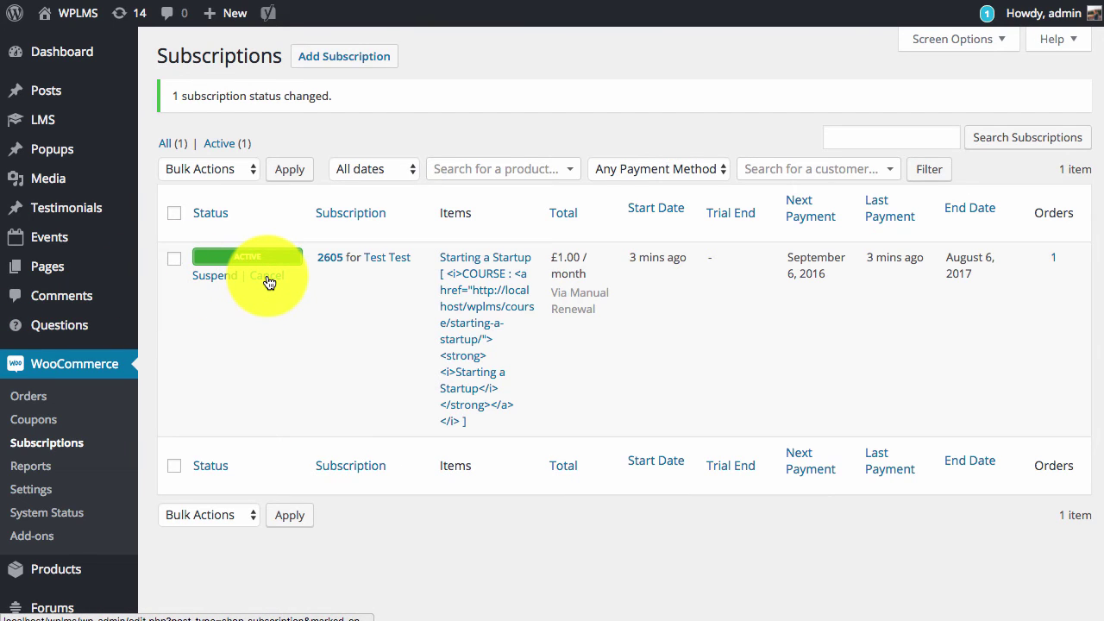
# Cancel subscription 2605 from the WooCommerce Subscriptions list.
pyautogui.click(266, 275)
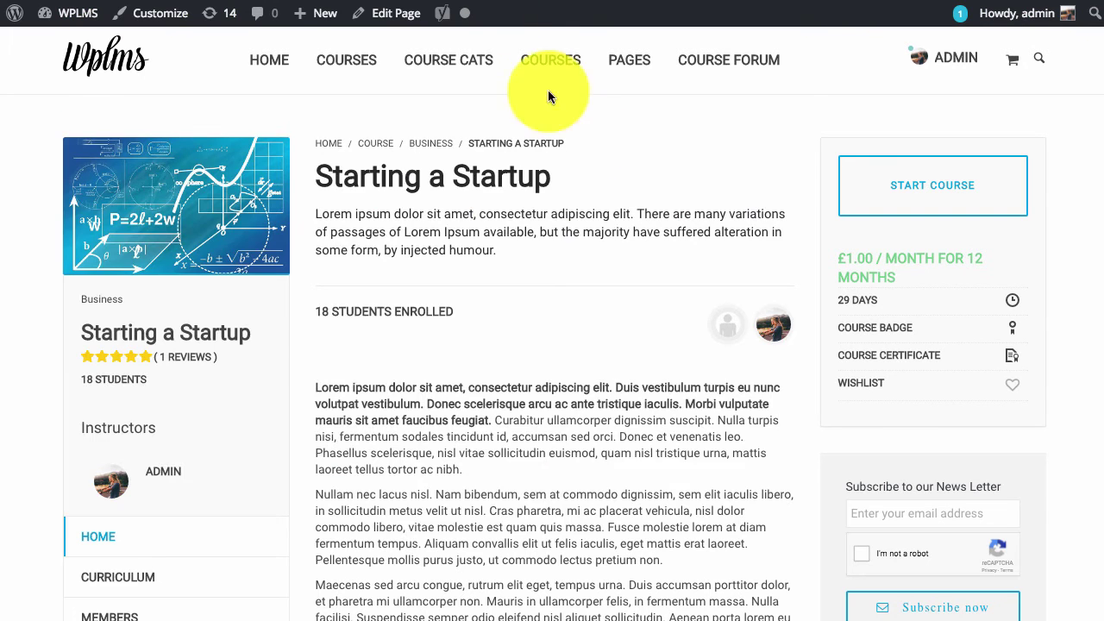
# Reload the Starting a Startup course page to check it offers Take This Course again.
pyautogui.rightClick(795, 126)
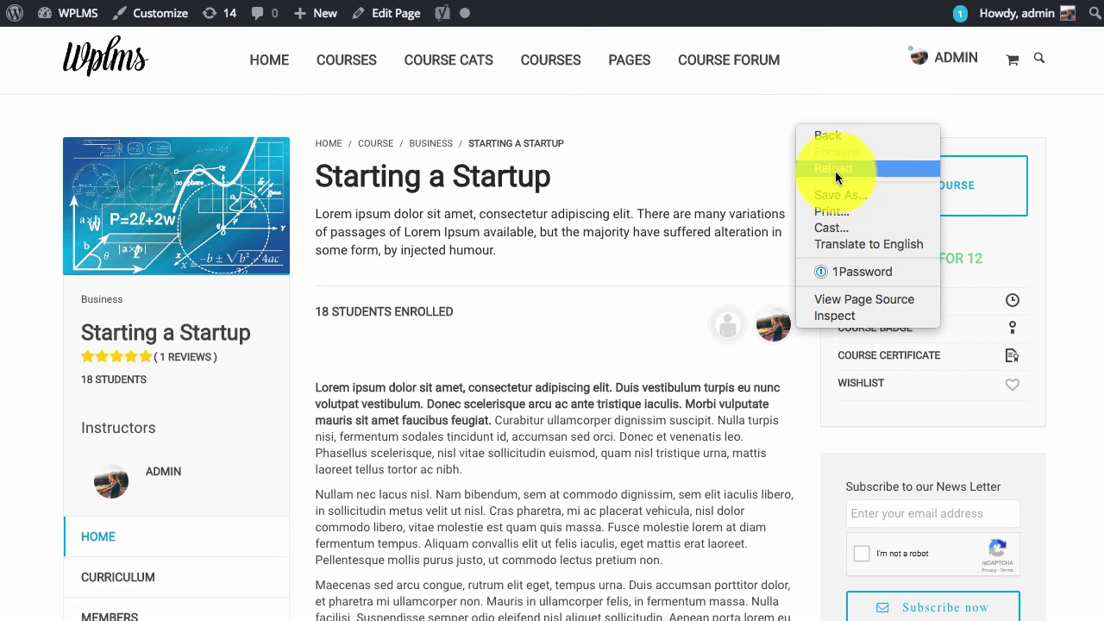
pyautogui.click(834, 169)
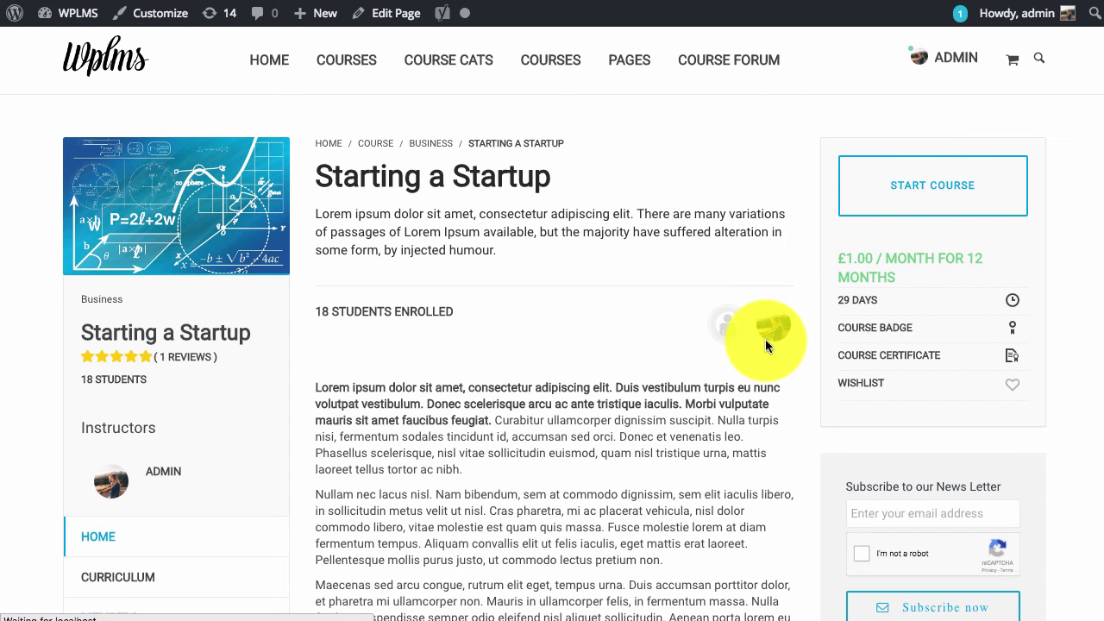